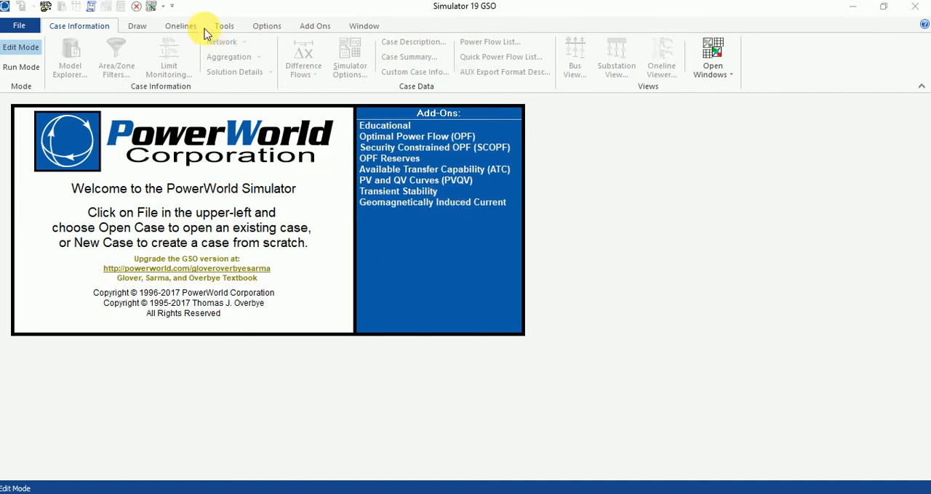
# Create a new case with a blank oneline diagram
pyautogui.click(12, 24)
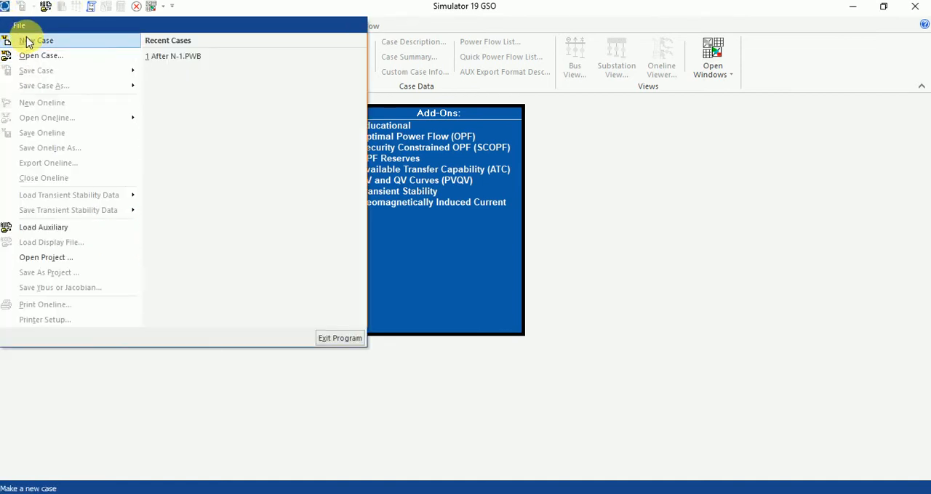
pyautogui.click(29, 41)
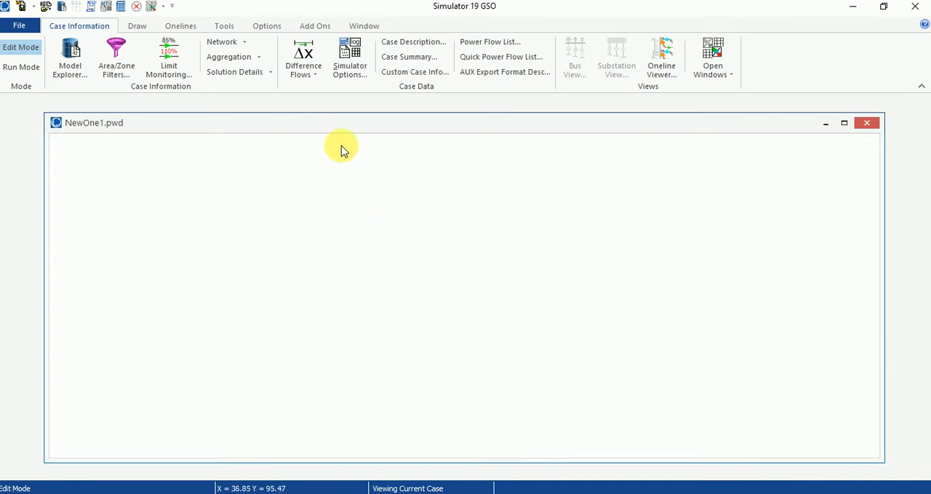
pyautogui.moveTo(343, 127); pyautogui.dragTo(346, 124)
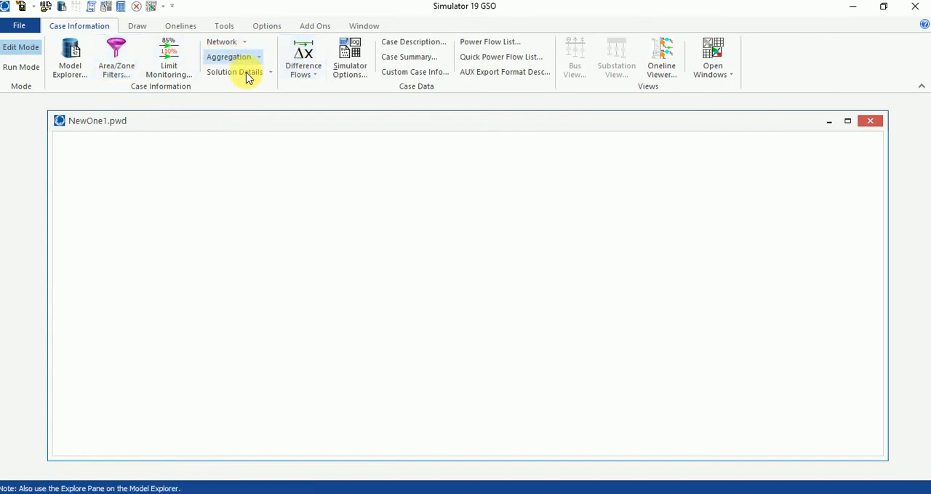
# Place a new bus on the oneline with Down orientation and designate it as the system slack bus
pyautogui.click(137, 29)
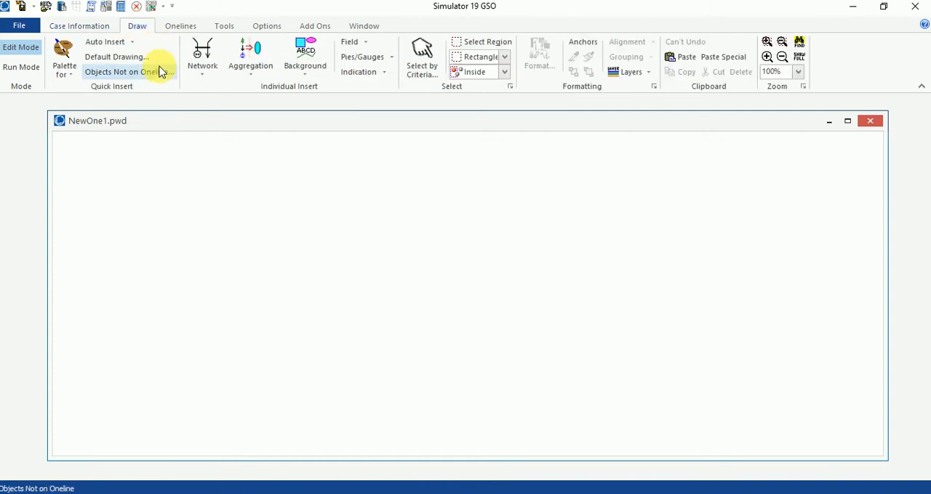
pyautogui.click(190, 62)
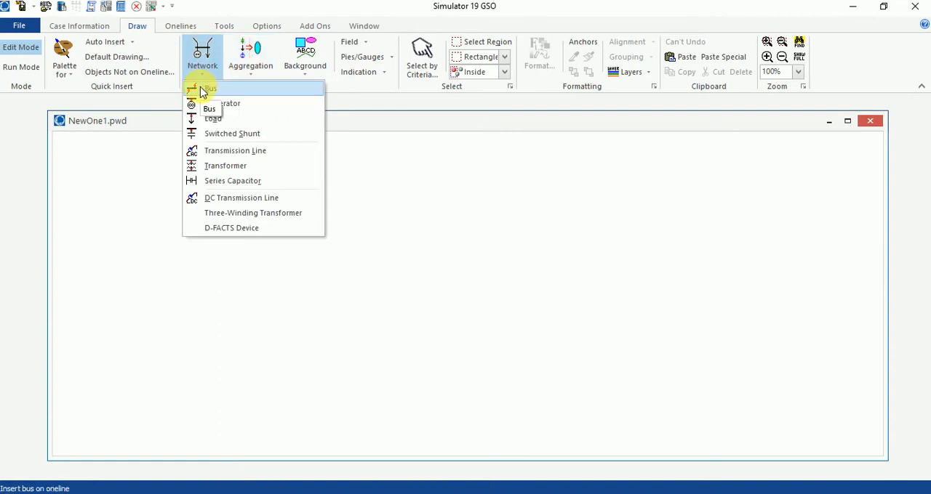
pyautogui.click(202, 89)
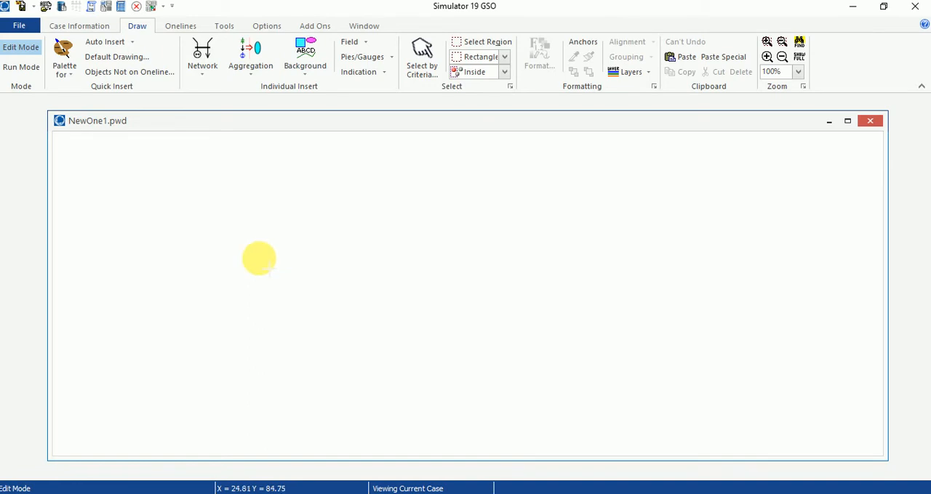
pyautogui.click(260, 264)
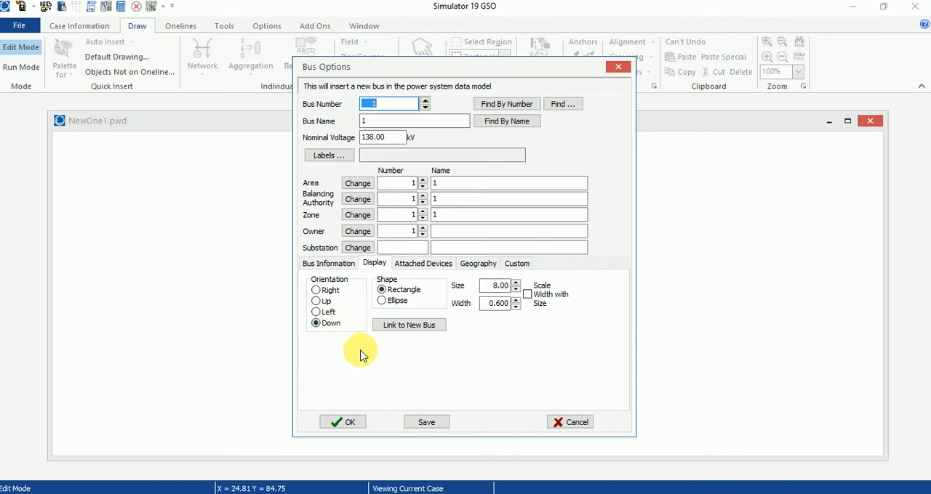
pyautogui.click(329, 326)
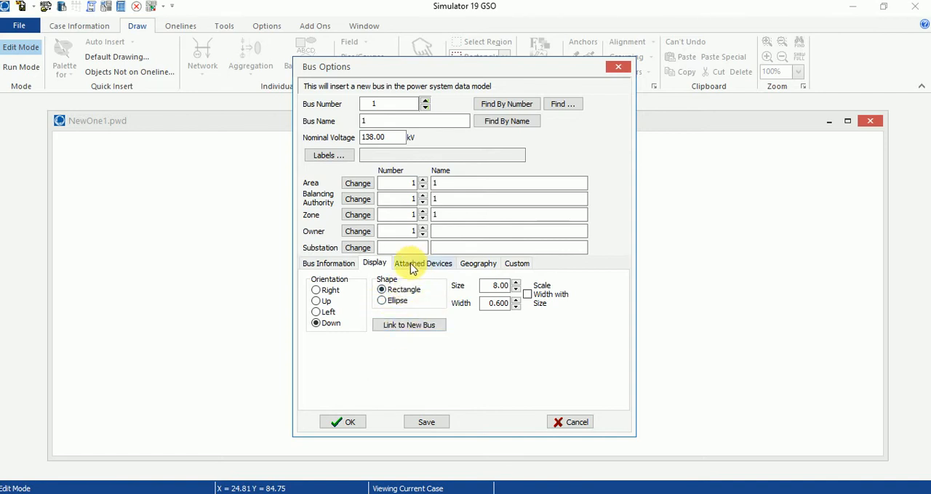
pyautogui.click(337, 264)
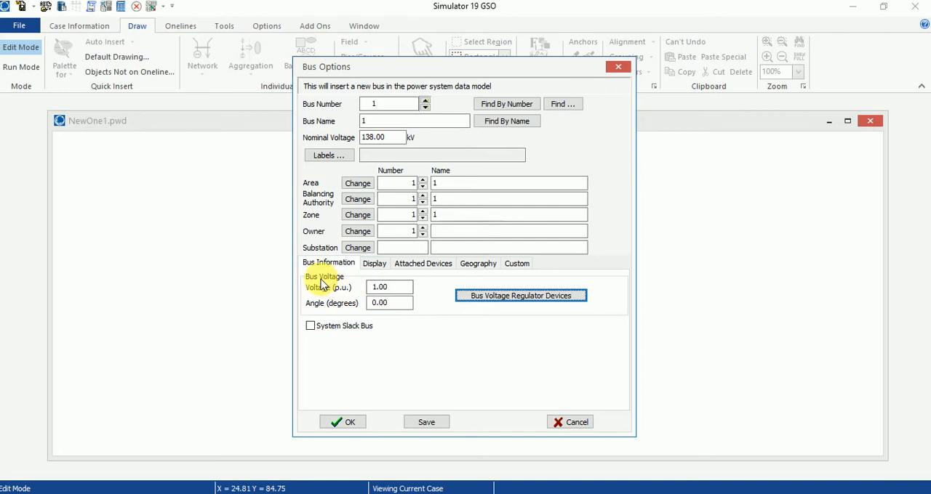
pyautogui.click(351, 328)
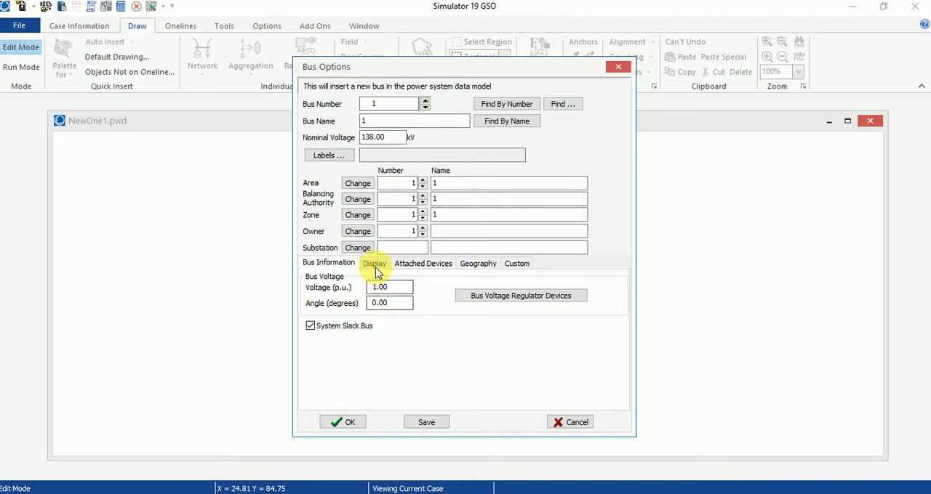
# Name the new bus Bus 1, set its nominal voltage to 11 kV and accept the bus options
pyautogui.click(382, 126)
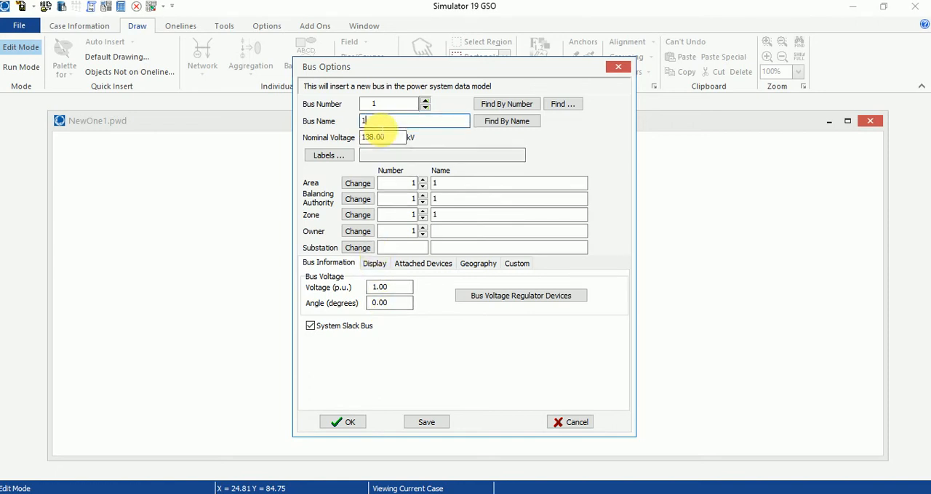
pyautogui.write('Bus')
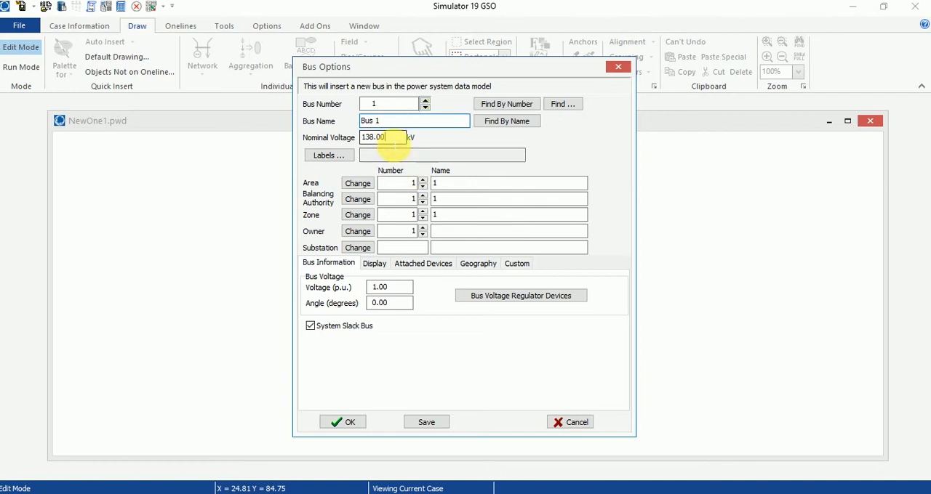
pyautogui.moveTo(391, 138); pyautogui.dragTo(352, 140)
pyautogui.write('11')
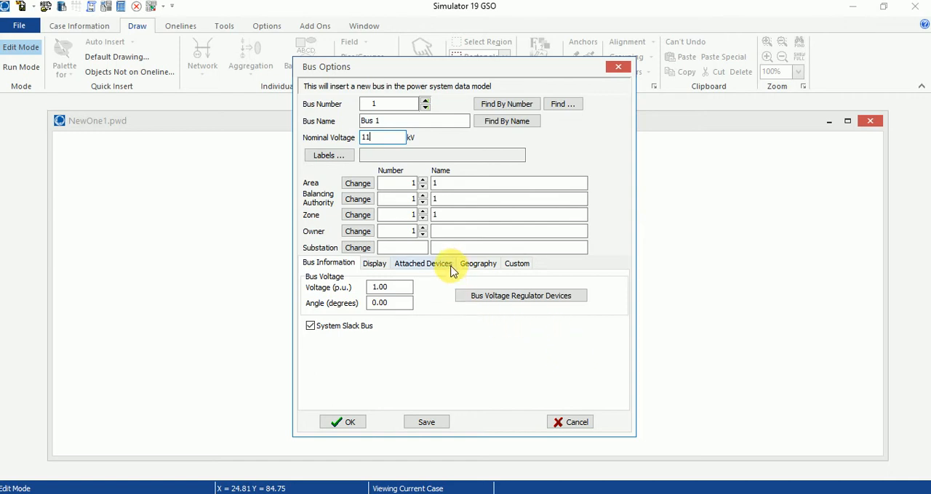
pyautogui.click(356, 422)
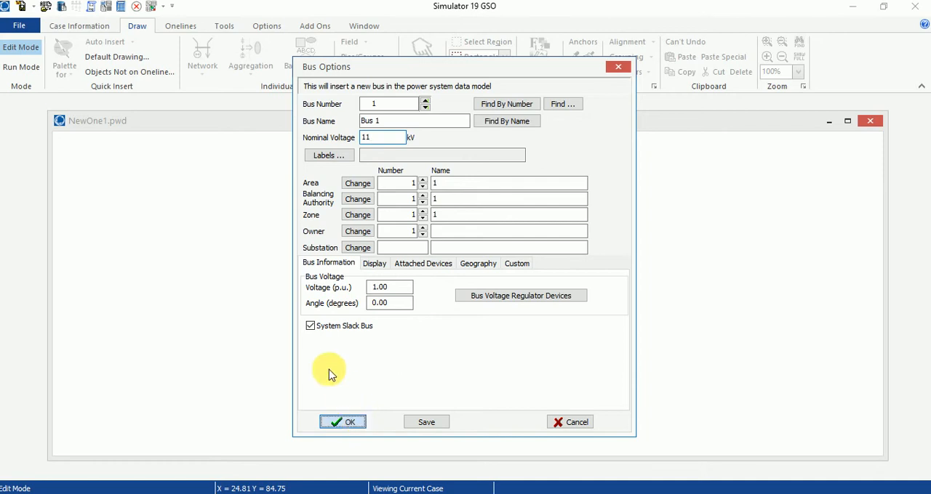
# Change the display orientation of Bus 1 on the oneline to Down
pyautogui.moveTo(287, 266)
pyautogui.mouseDown()
pyautogui.moveTo(309, 269)
pyautogui.moveTo(287, 264)
pyautogui.mouseUp()
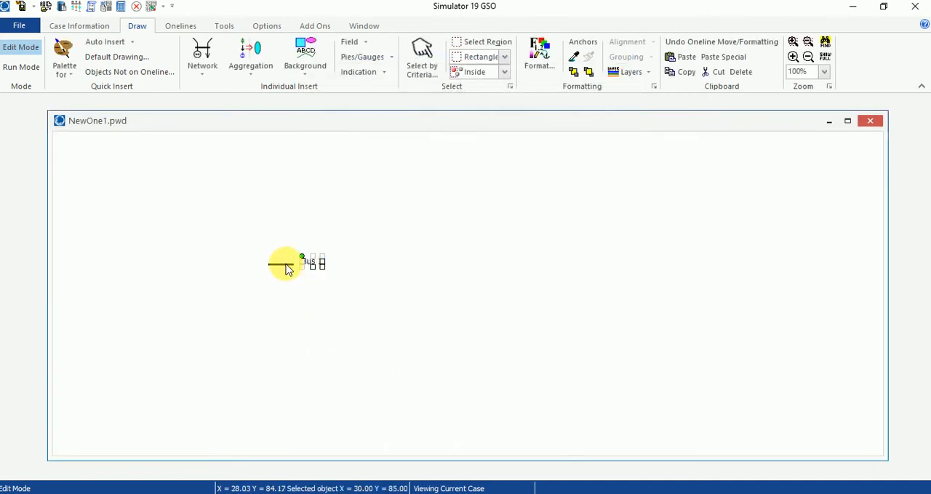
pyautogui.doubleClick(284, 267)
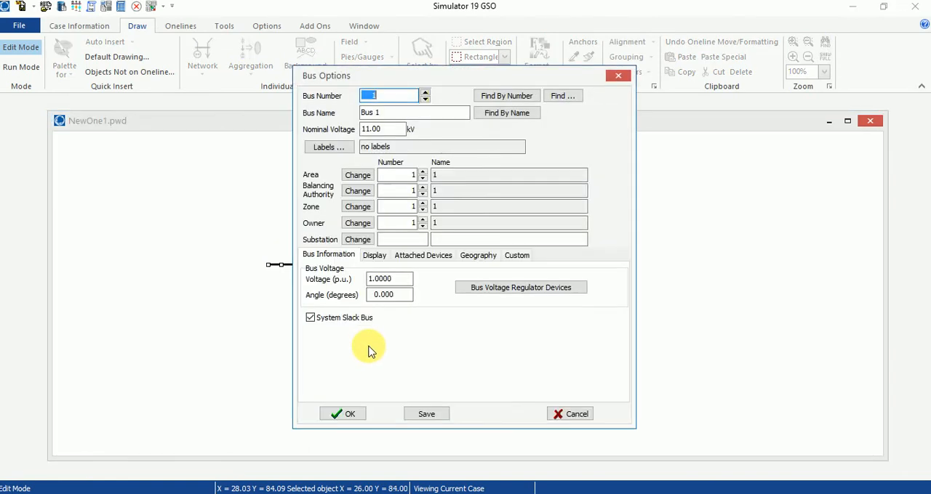
pyautogui.click(377, 256)
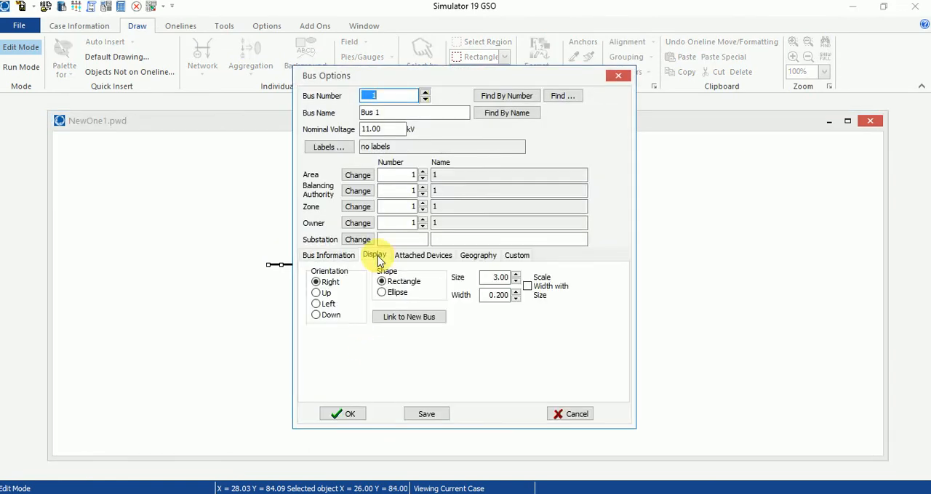
pyautogui.click(318, 315)
pyautogui.click(341, 413)
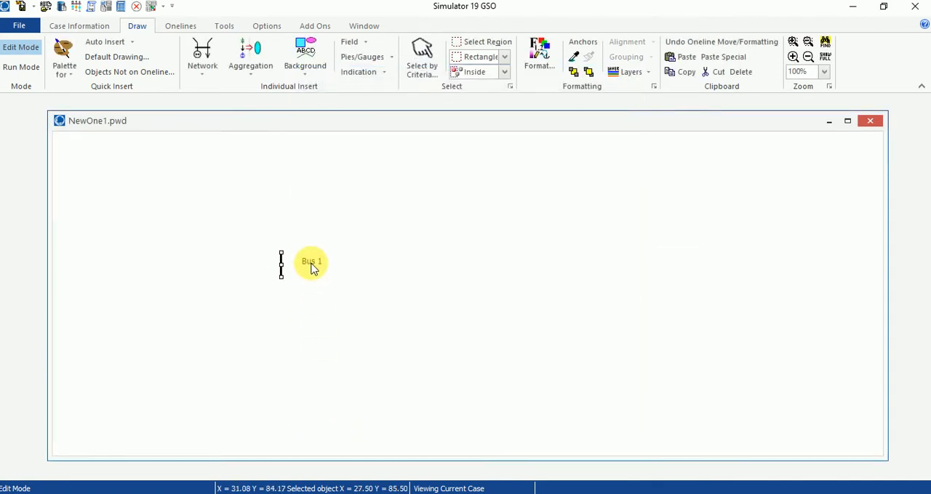
# Lengthen and reposition Bus 1 on the oneline, with its name label just below the bus bar
pyautogui.moveTo(310, 267); pyautogui.dragTo(286, 216)
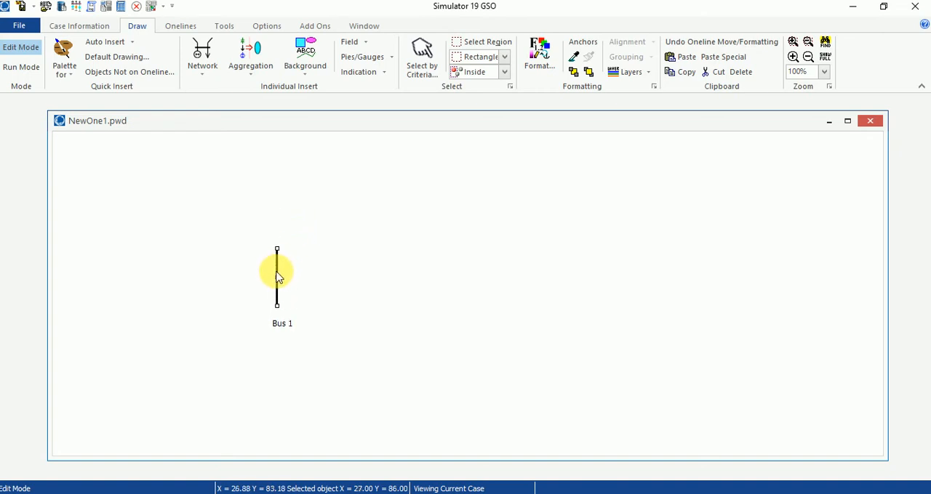
pyautogui.moveTo(279, 324); pyautogui.dragTo(276, 318)
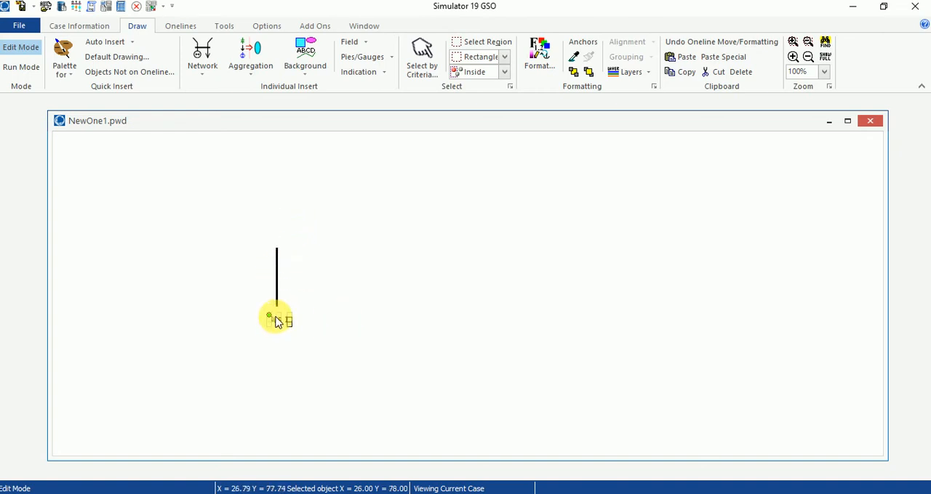
pyautogui.moveTo(286, 270); pyautogui.dragTo(272, 297)
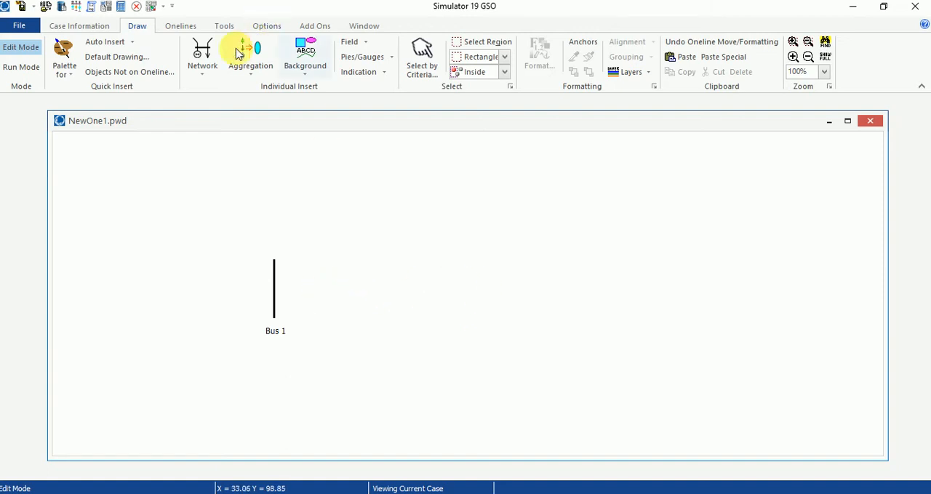
# Insert a second bus to the right of Bus 1, named Bus 2, at 11 kV nominal voltage with Down orientation
pyautogui.click(205, 56)
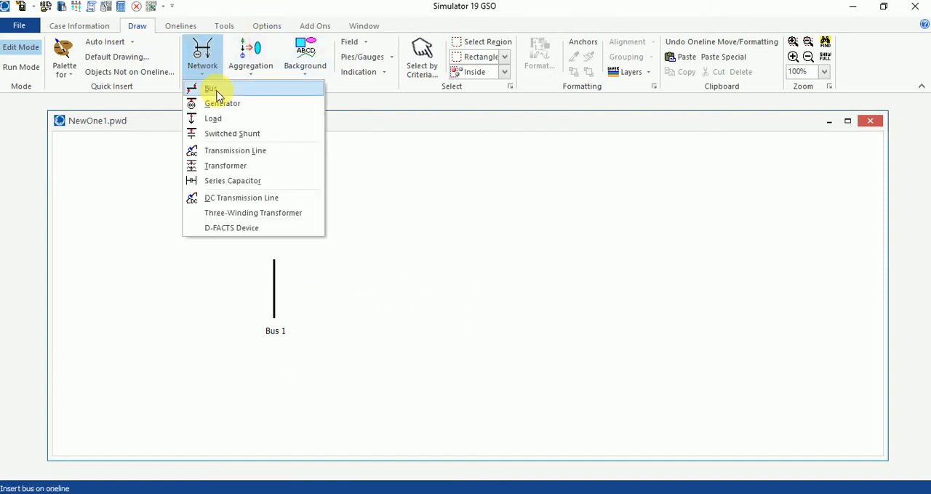
pyautogui.click(218, 90)
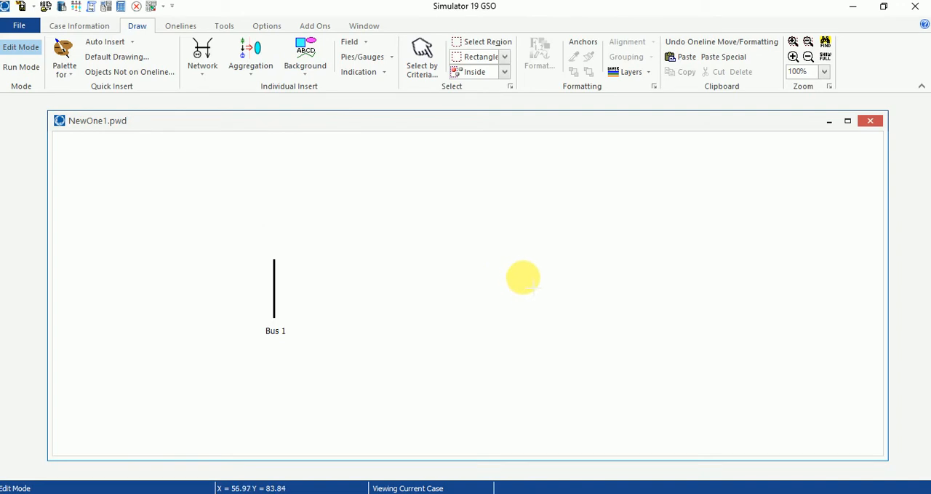
pyautogui.click(523, 279)
pyautogui.click(363, 122)
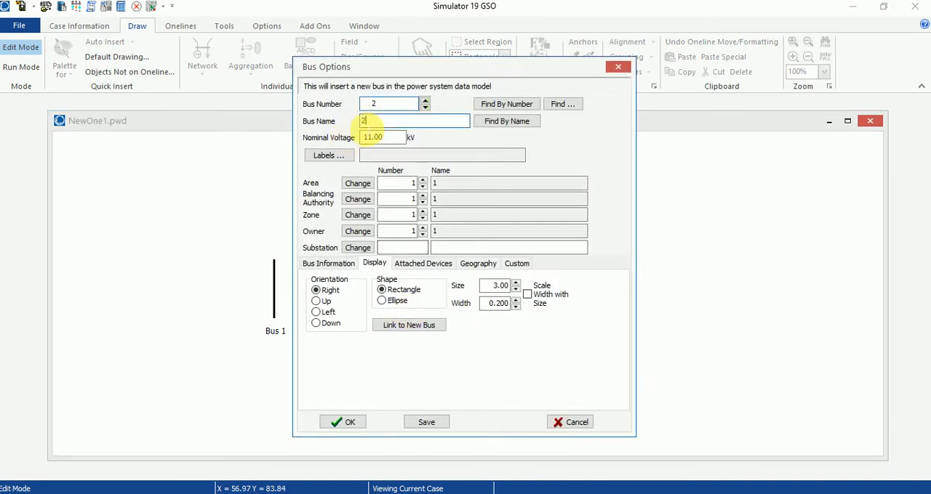
pyautogui.doubleClick(379, 121)
pyautogui.write('Bus')
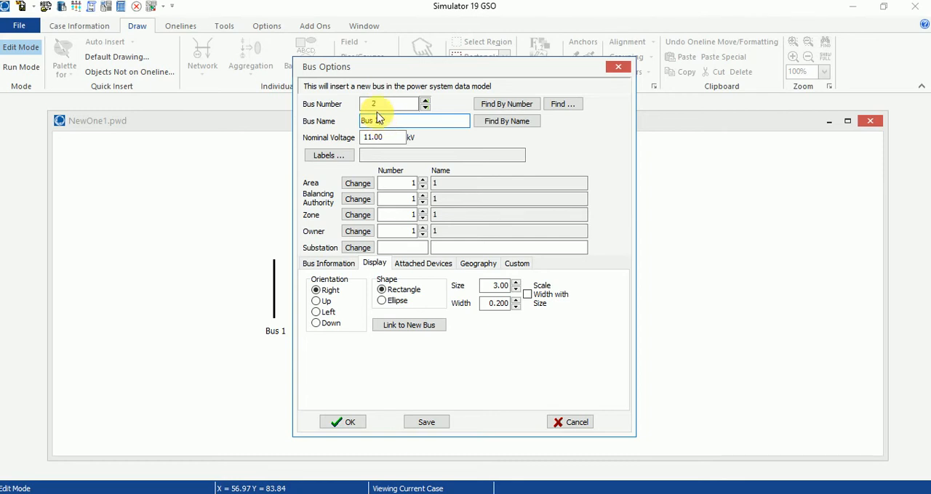
pyautogui.write(' 2')
pyautogui.click(390, 139)
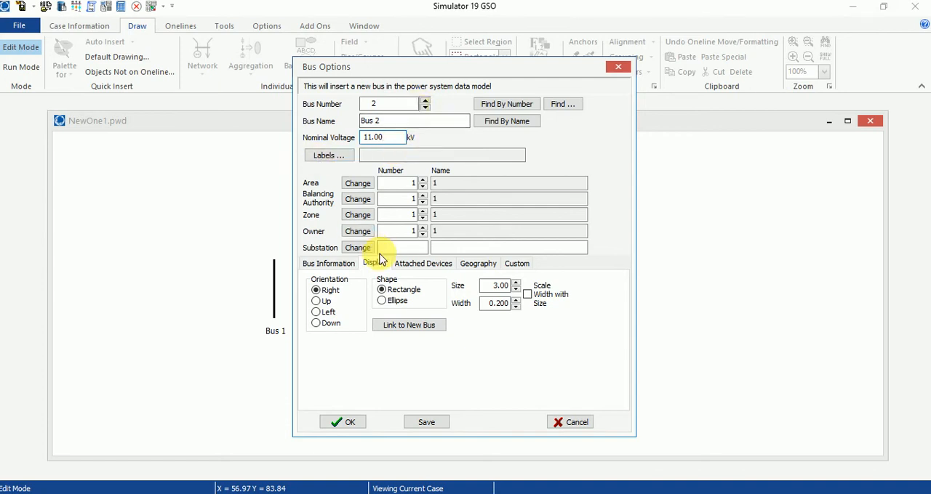
pyautogui.click(336, 326)
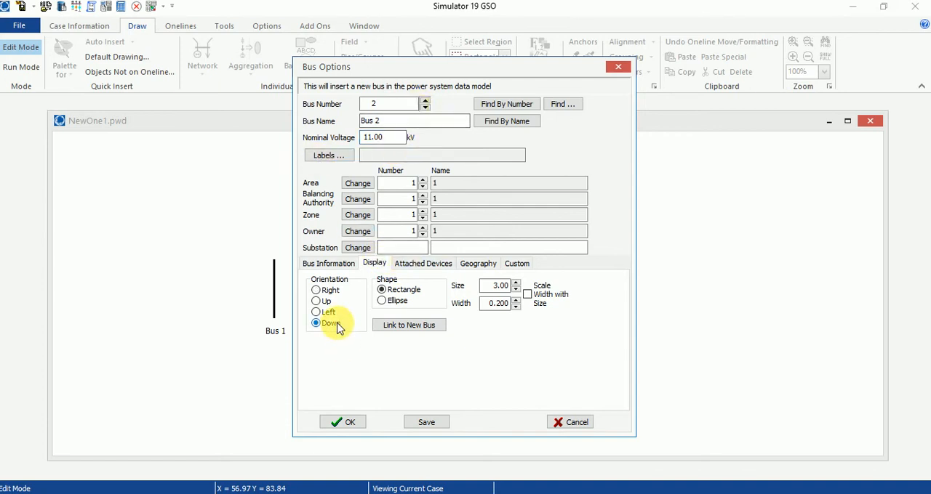
pyautogui.click(342, 422)
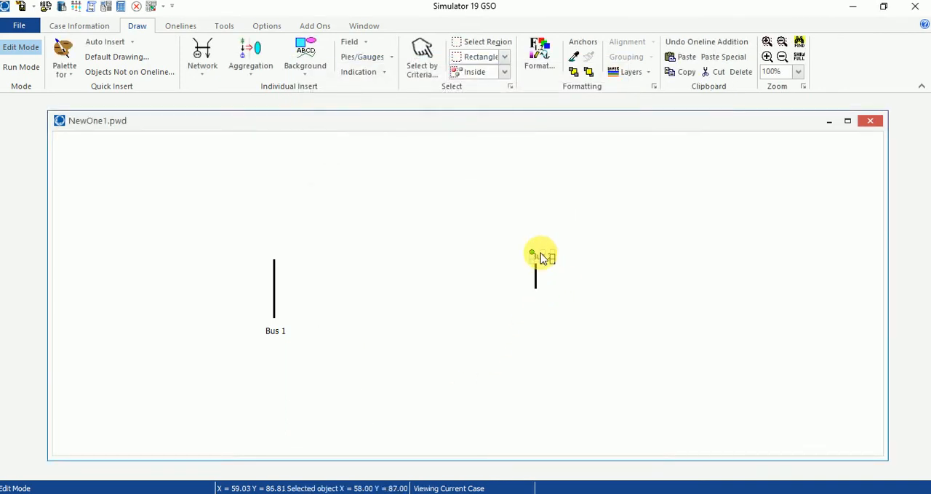
# Lengthen Bus 2 to roughly match Bus 1 and move its name label below the bus bar
pyautogui.moveTo(544, 293); pyautogui.dragTo(536, 309)
pyautogui.moveTo(535, 274); pyautogui.dragTo(524, 259)
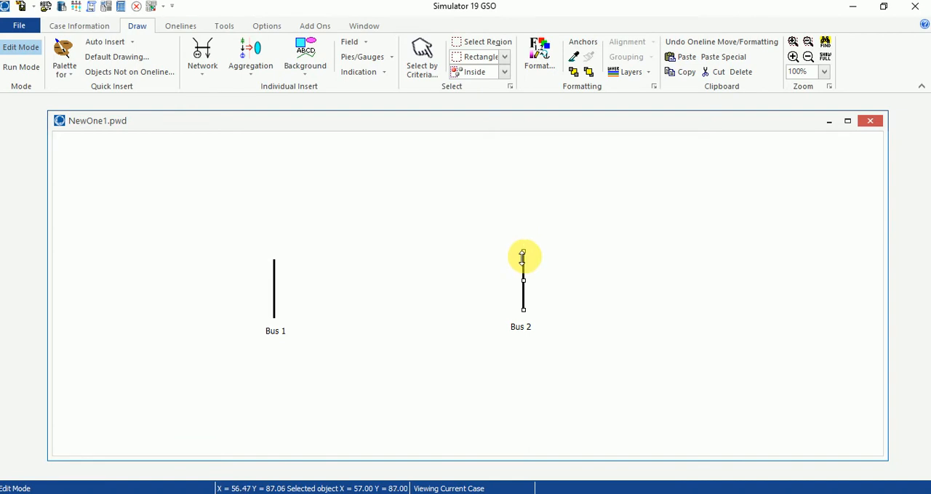
pyautogui.click(610, 295)
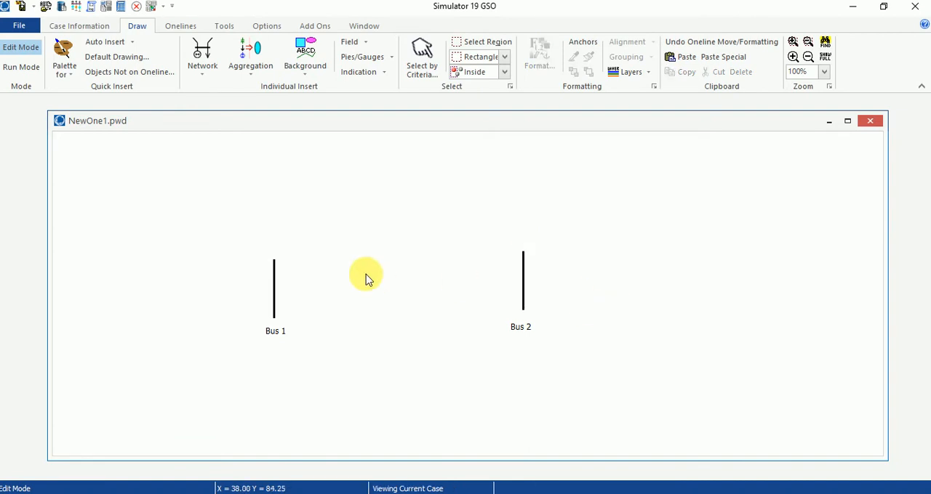
# Insert a generator on Bus 1 with an MW setpoint of 500
pyautogui.click(208, 64)
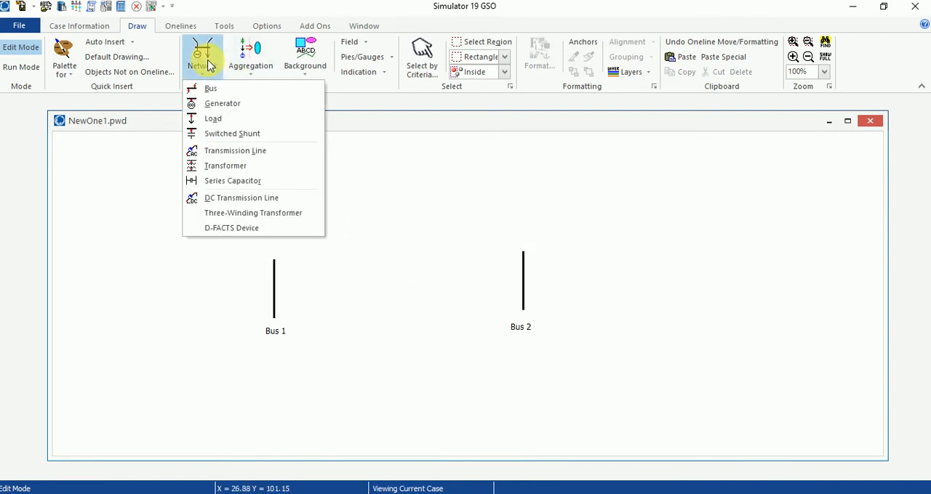
pyautogui.click(218, 104)
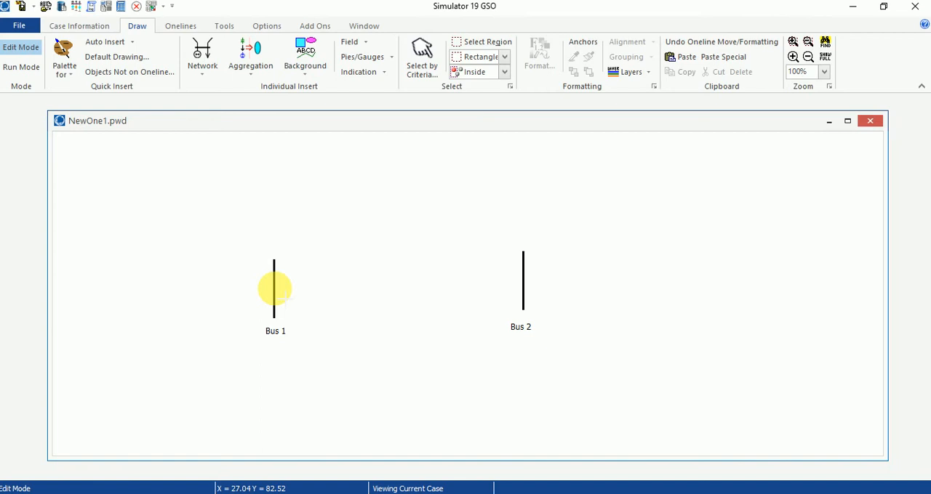
pyautogui.click(453, 239)
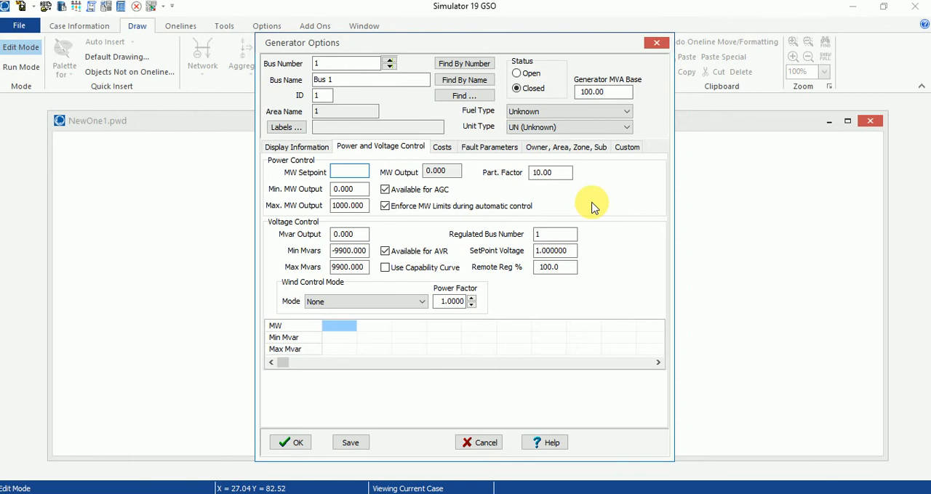
pyautogui.write('500')
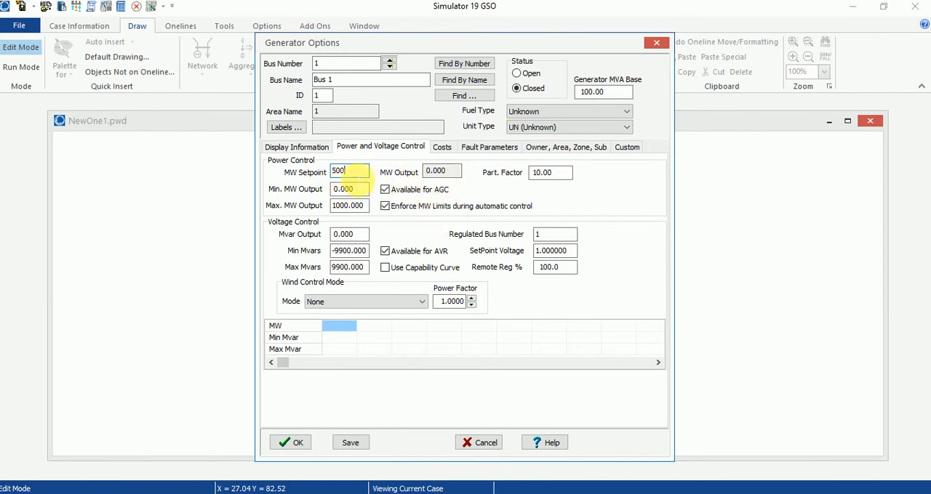
# Give the Bus 1 generator Left orientation and a Nuclear rotor shape, and place it on the oneline
pyautogui.click(309, 149)
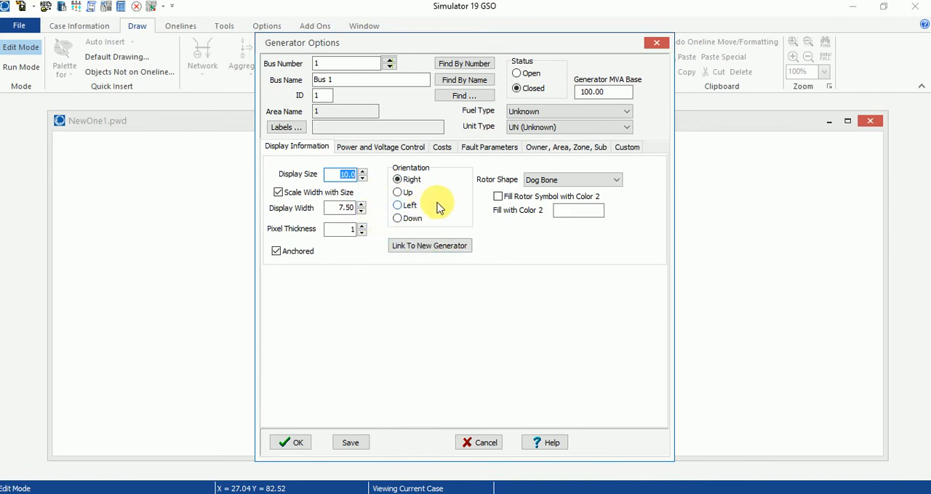
pyautogui.click(398, 205)
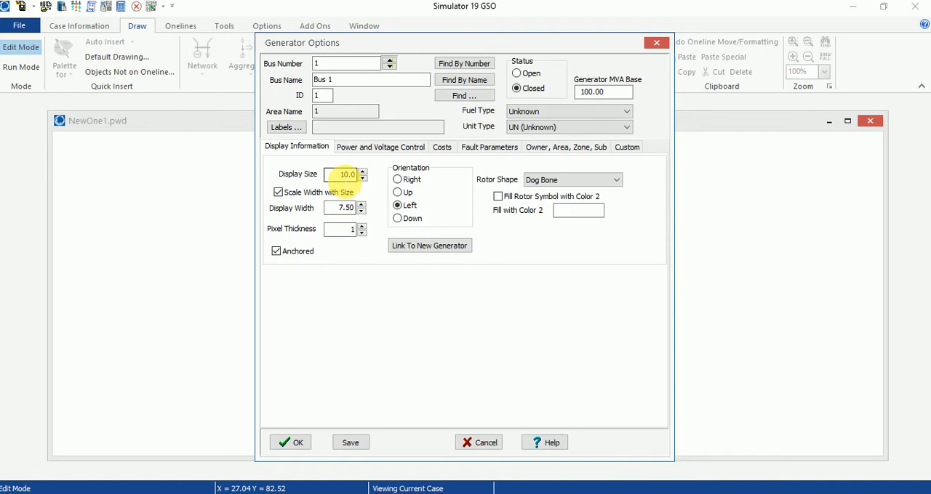
pyautogui.click(571, 182)
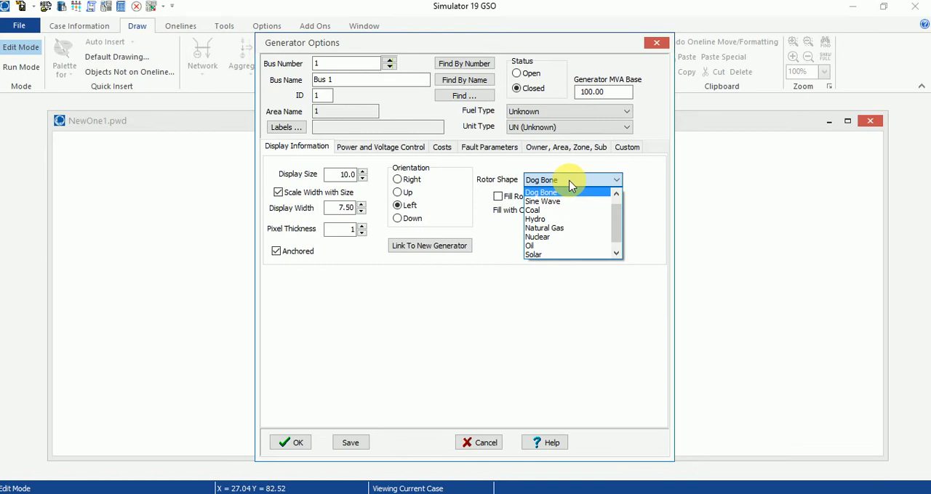
pyautogui.click(559, 237)
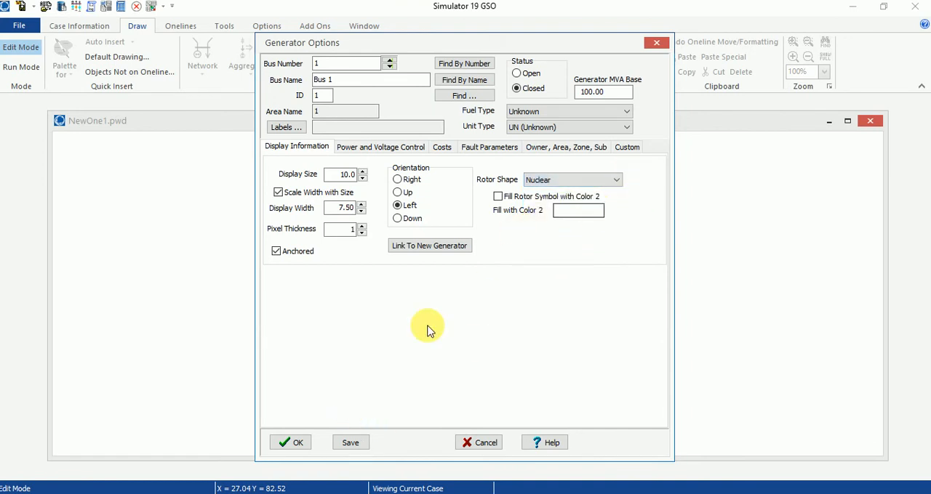
pyautogui.click(297, 447)
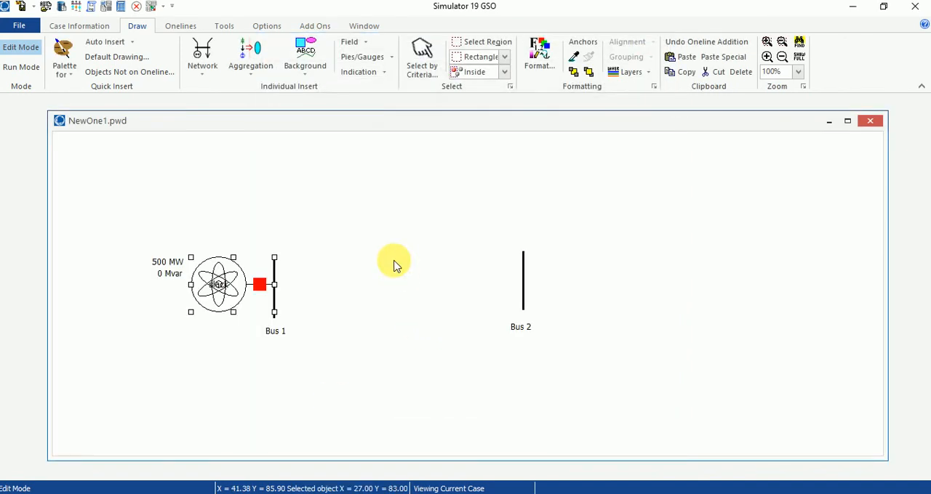
pyautogui.click(394, 261)
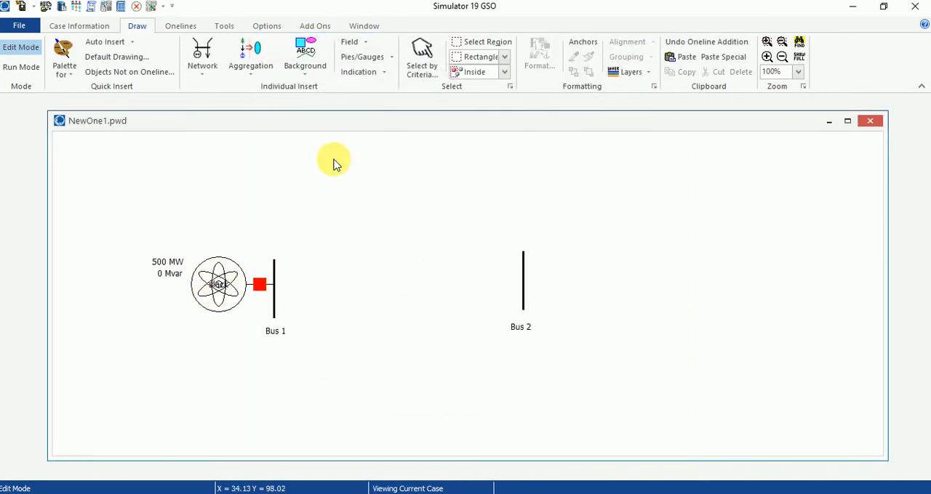
# Insert a load on Bus 2 with constant power values of 250 MW and 10 Mvar, keeping Right orientation
pyautogui.click(203, 58)
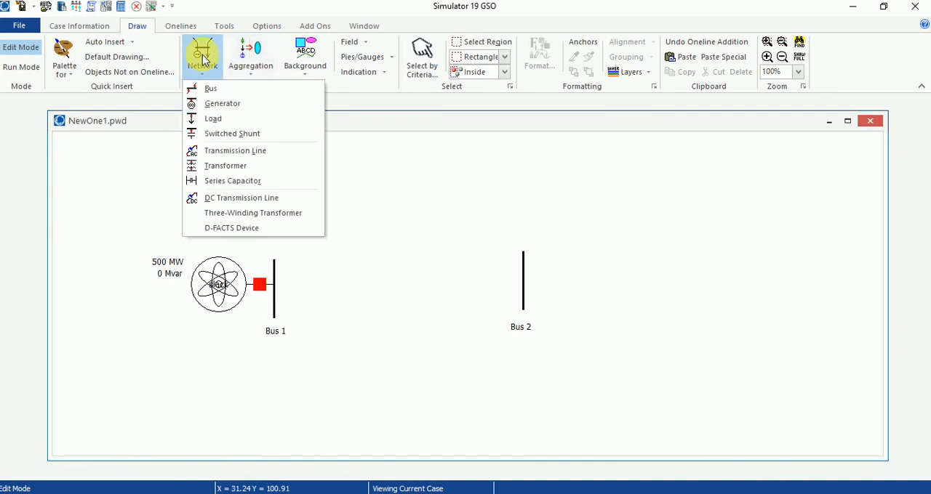
pyautogui.click(226, 121)
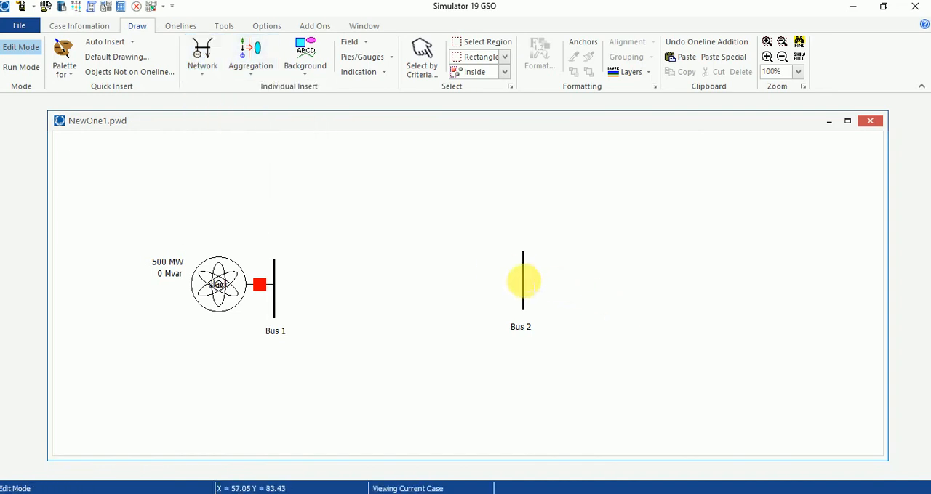
pyautogui.click(200, 58)
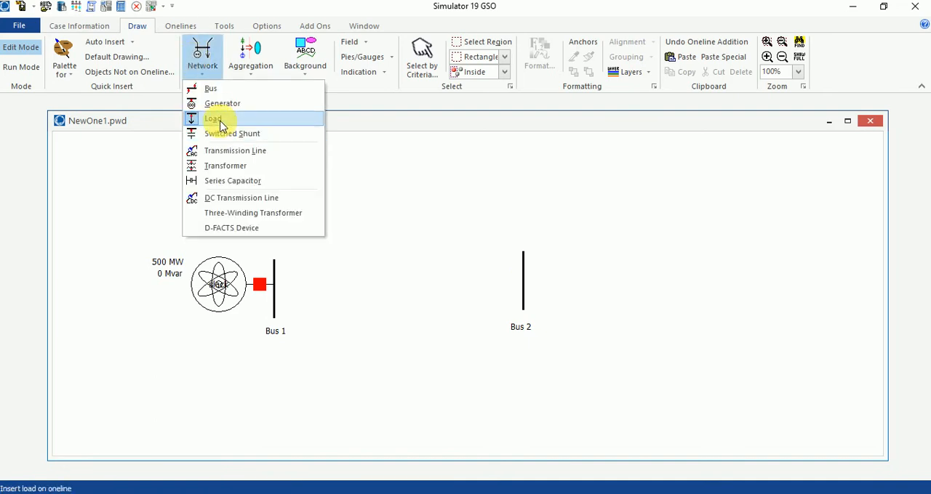
pyautogui.click(201, 57)
pyautogui.click(202, 57)
pyautogui.click(222, 119)
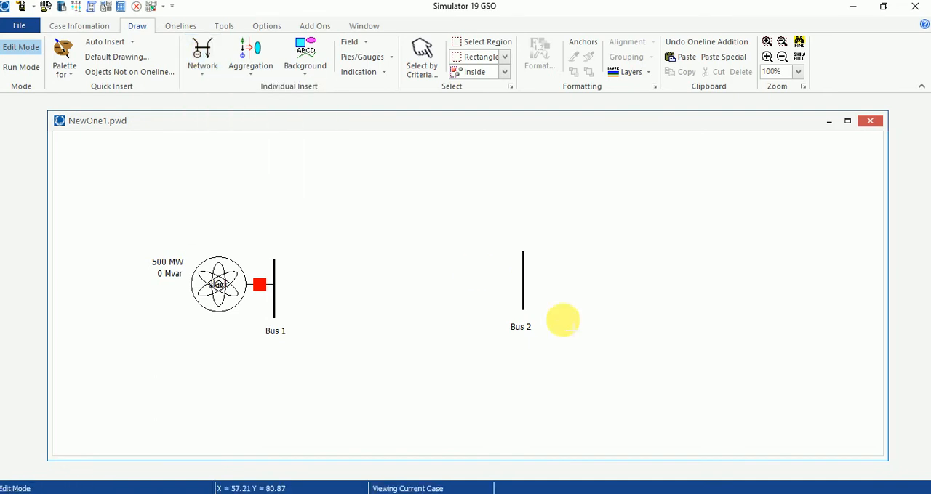
pyautogui.click(525, 286)
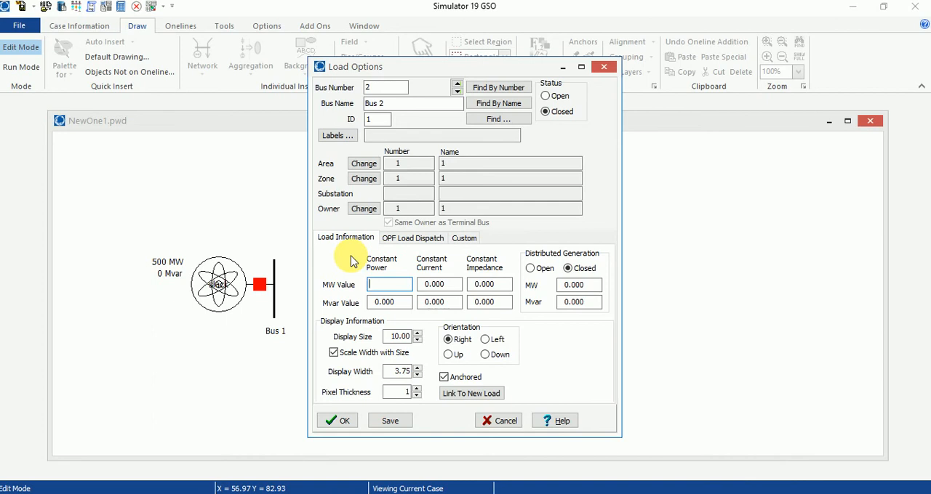
pyautogui.write('250')
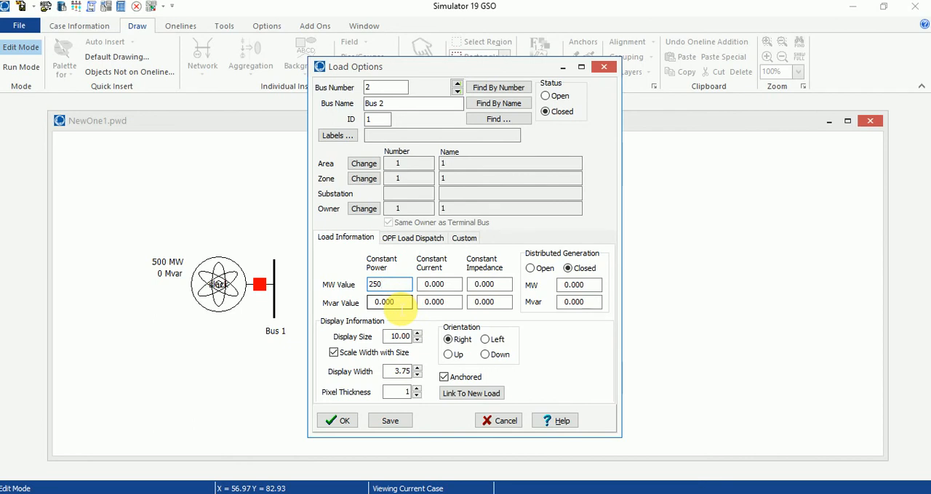
pyautogui.click(393, 302)
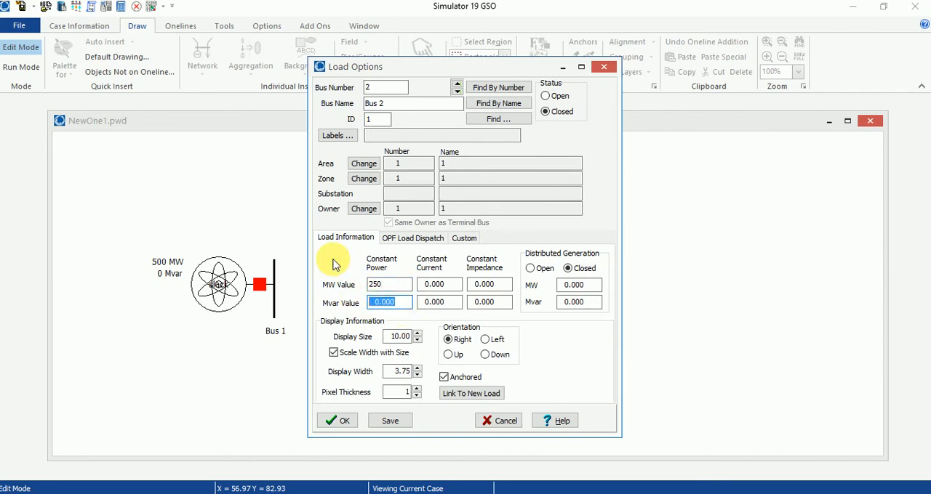
pyautogui.write('10')
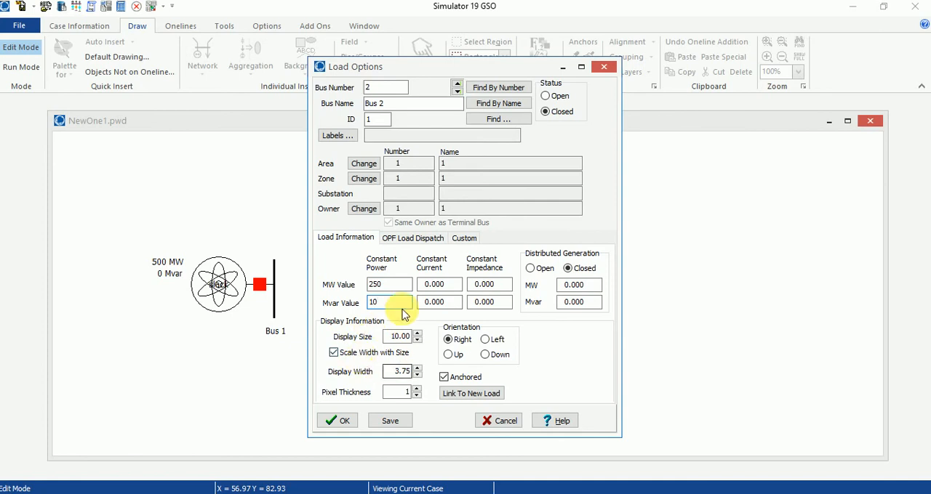
pyautogui.click(338, 424)
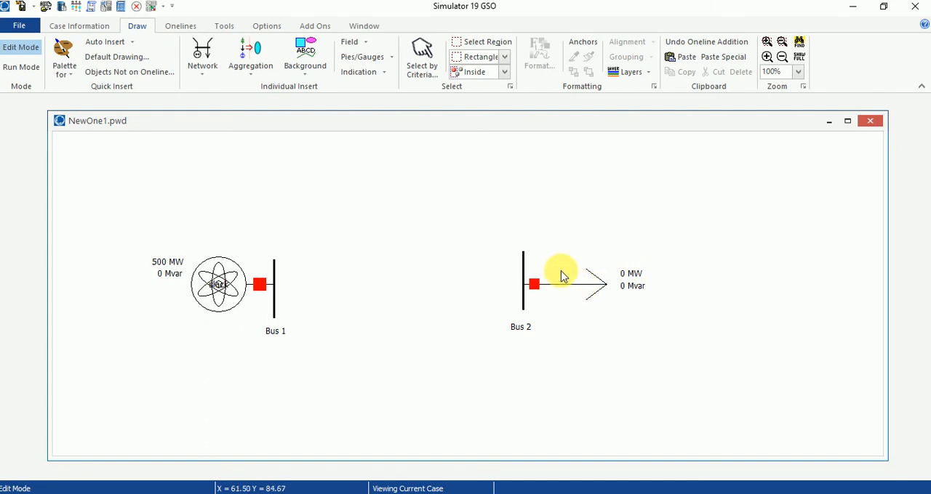
# Draw a transmission line from Bus 1 to Bus 2 with a per-unit series reactance of 0.005
pyautogui.click(197, 66)
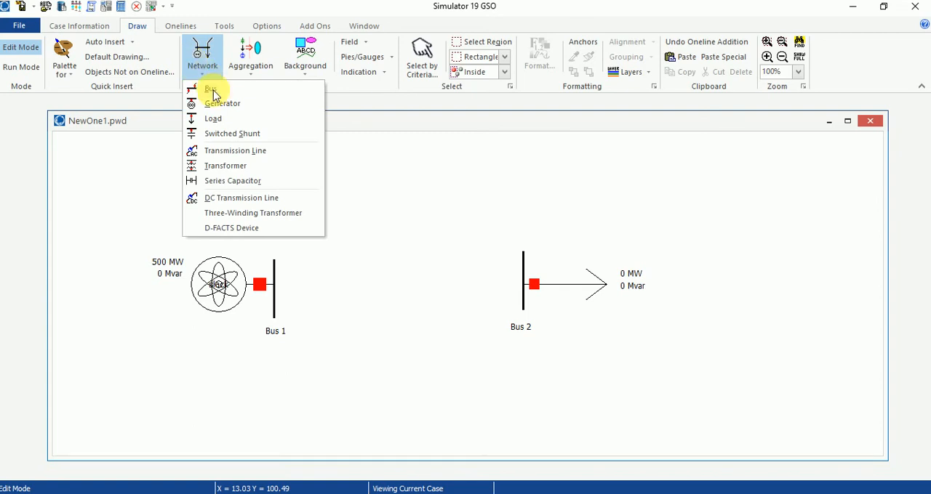
pyautogui.click(226, 154)
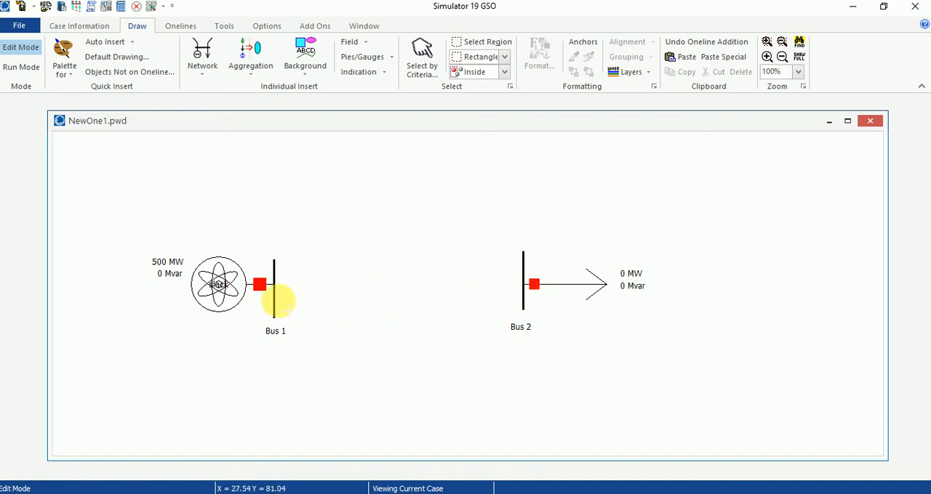
pyautogui.click(274, 293)
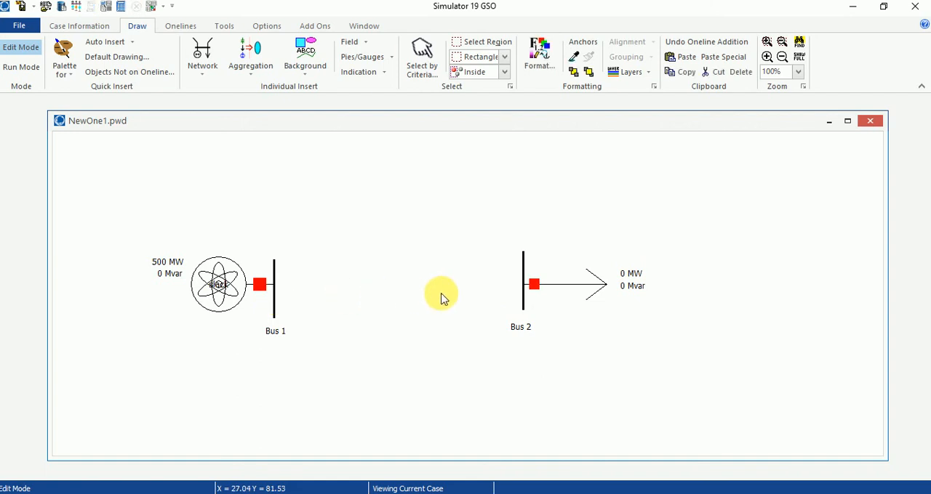
pyautogui.doubleClick(527, 298)
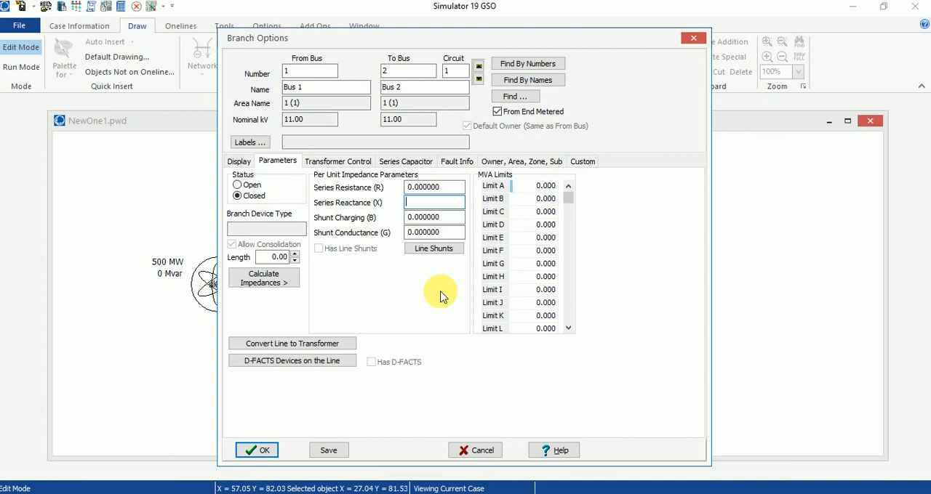
pyautogui.write('0.005')
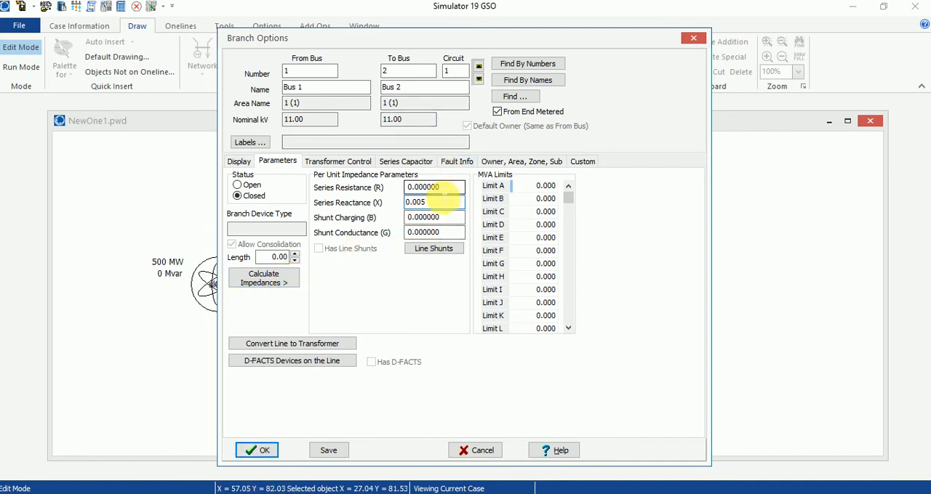
pyautogui.click(259, 450)
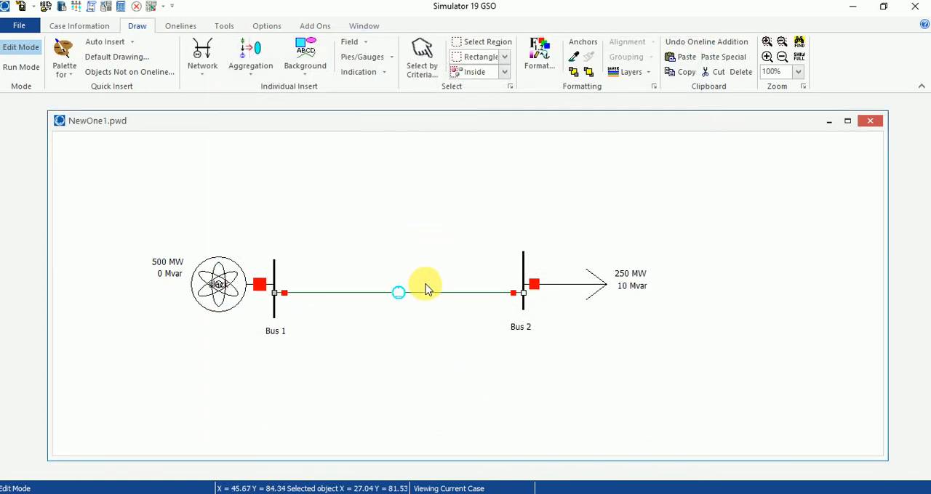
# Enlarge the line's flow pie chart to size 9.1, with Total power (MVA) style, 100 MVA rating and its percent value always shown
pyautogui.click(402, 295)
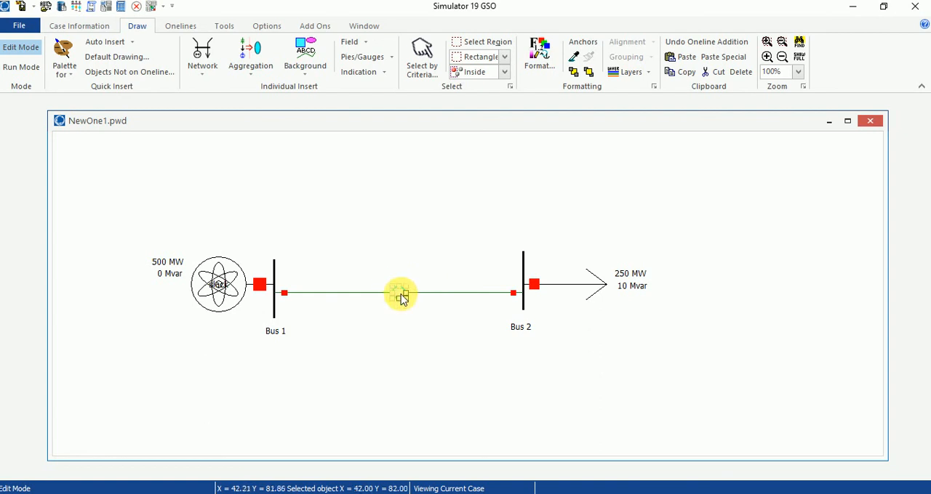
pyautogui.moveTo(401, 295); pyautogui.dragTo(418, 312)
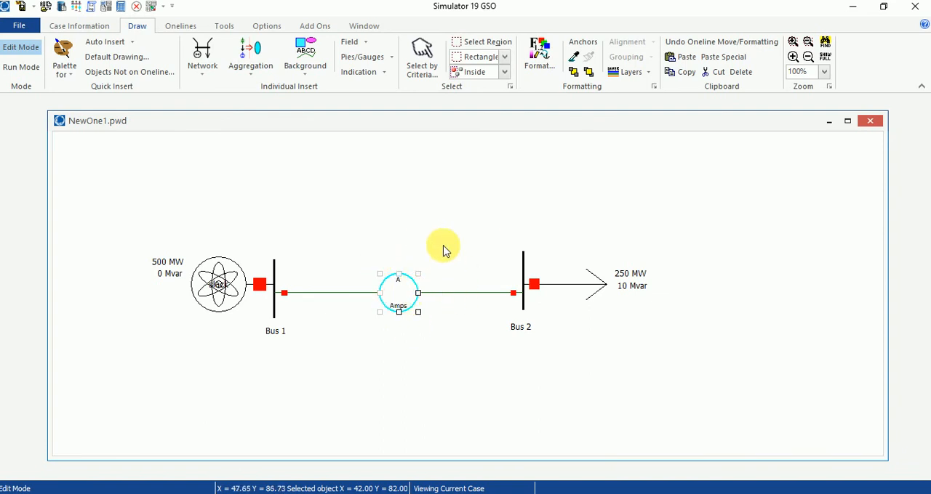
pyautogui.doubleClick(393, 297)
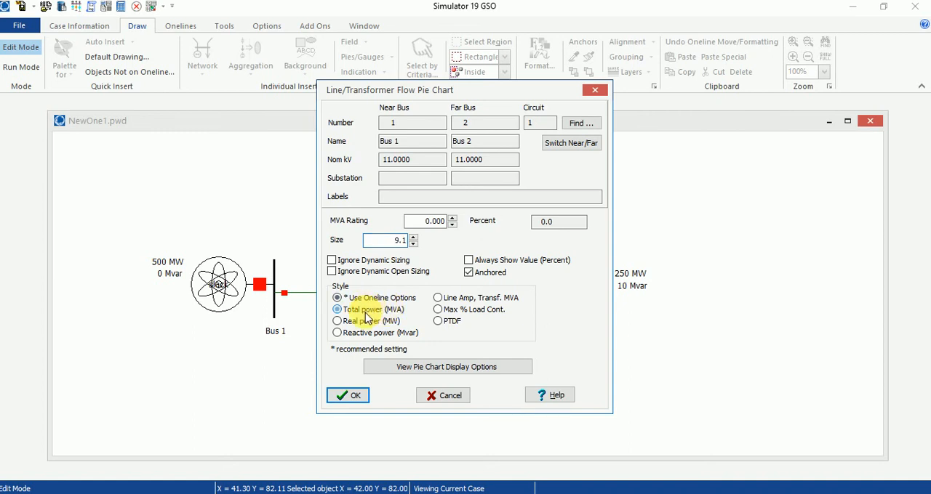
pyautogui.click(365, 313)
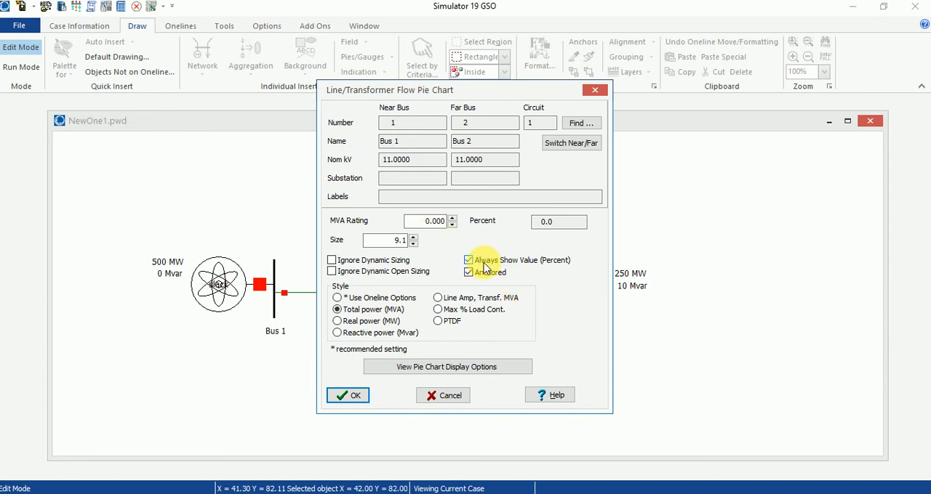
pyautogui.doubleClick(426, 221)
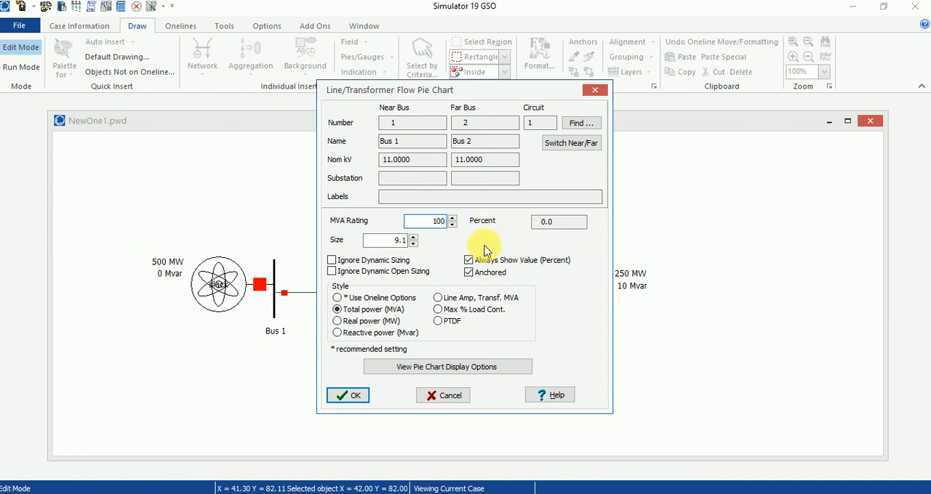
pyautogui.click(480, 276)
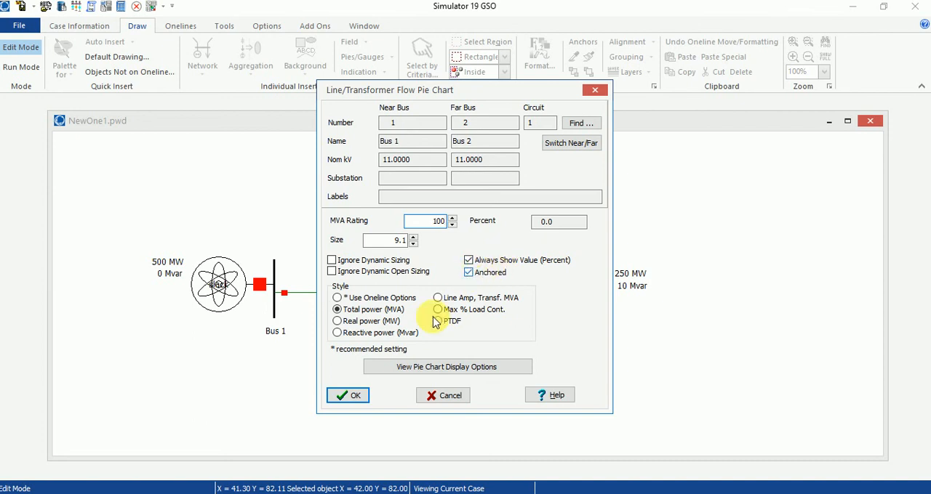
pyautogui.click(352, 396)
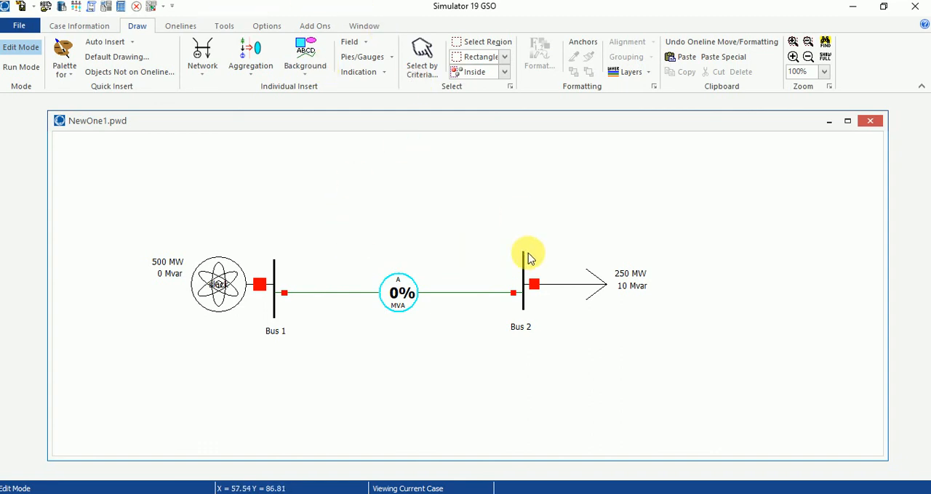
# Switch the case to Run Mode and start the power flow solution animation
pyautogui.click(222, 29)
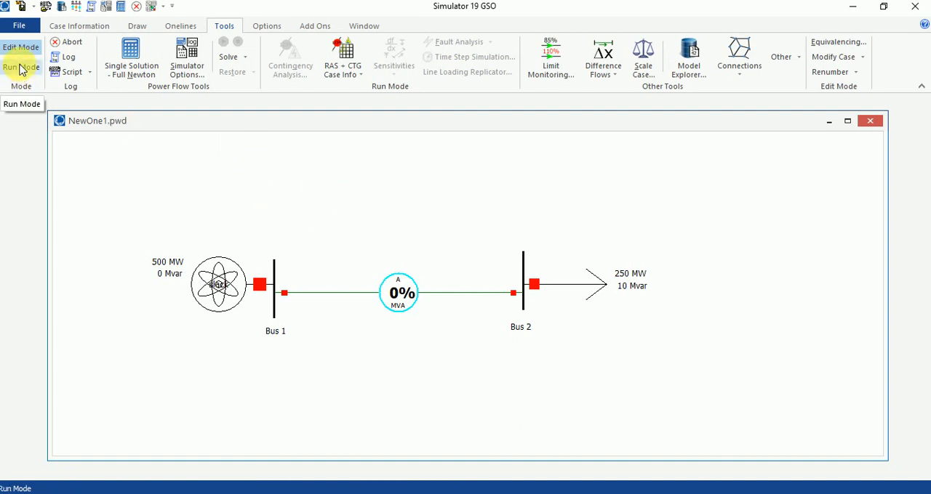
pyautogui.click(20, 68)
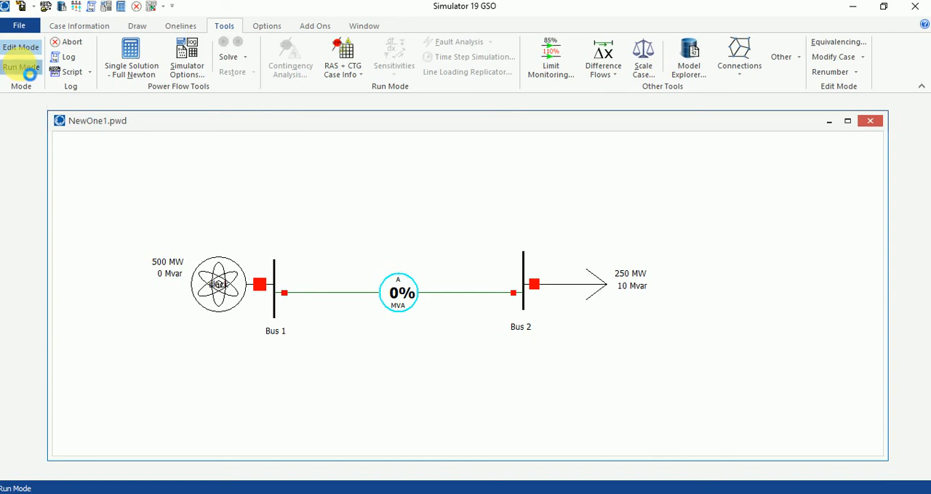
pyautogui.click(223, 44)
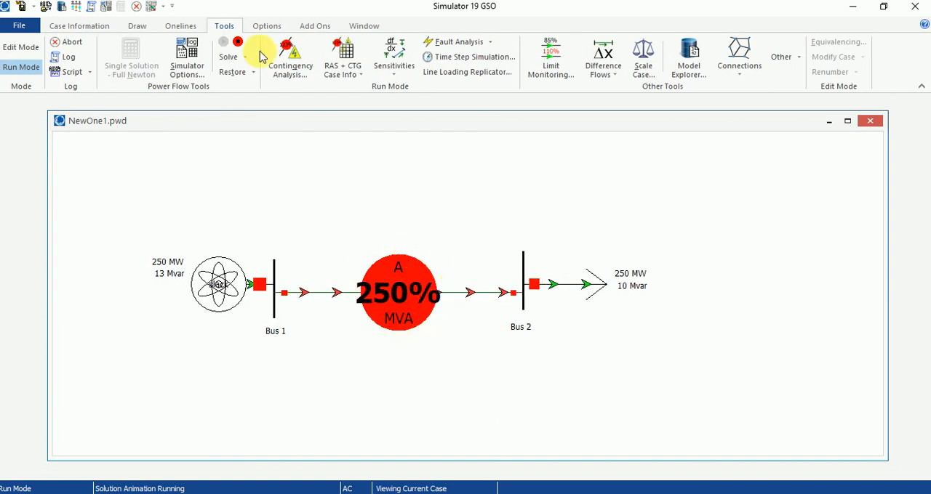
# Return the case to Edit Mode and set the line flow pie chart's MVA rating to 500
pyautogui.click(21, 46)
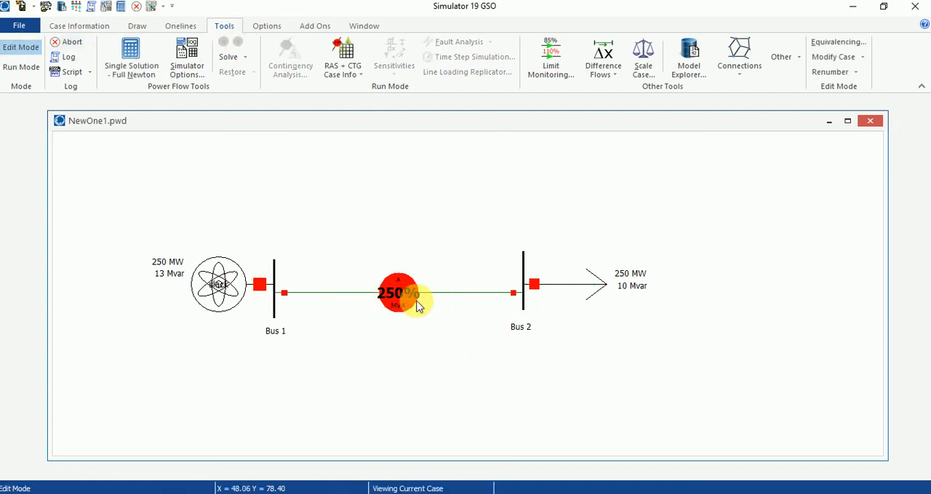
pyautogui.doubleClick(408, 300)
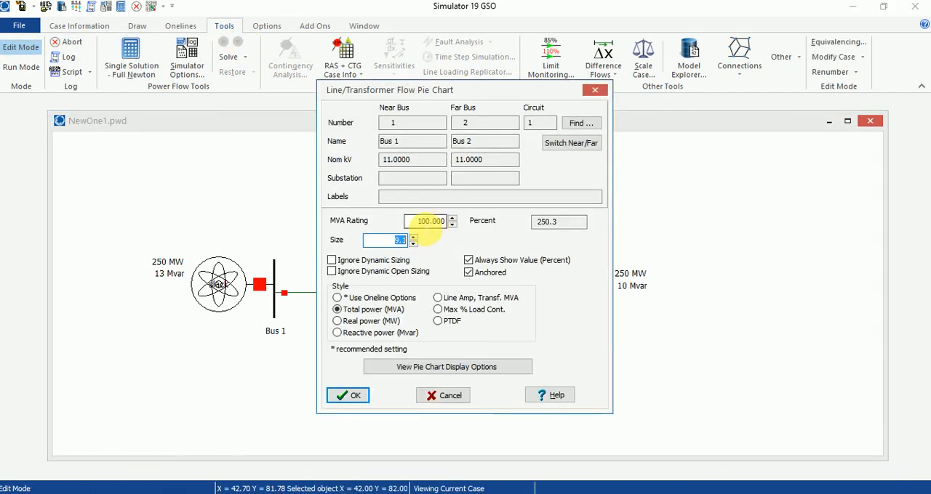
pyautogui.click(428, 226)
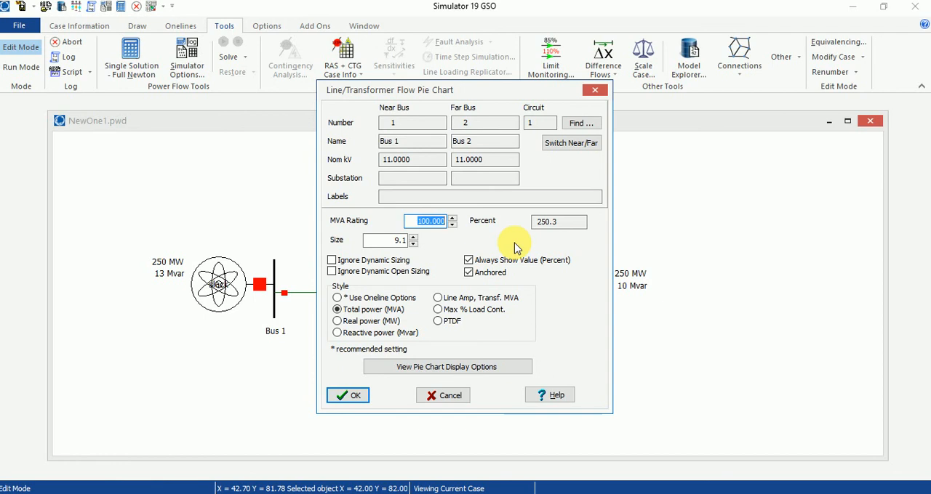
pyautogui.write('500')
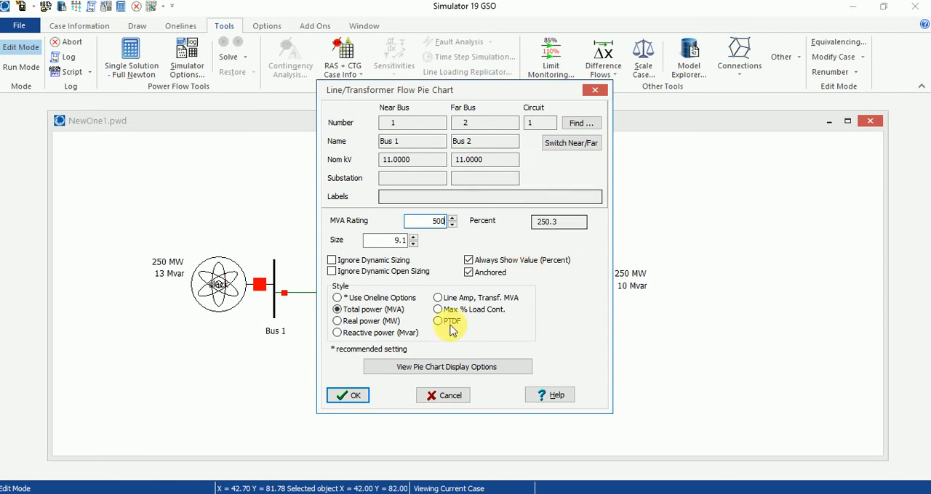
pyautogui.click(364, 400)
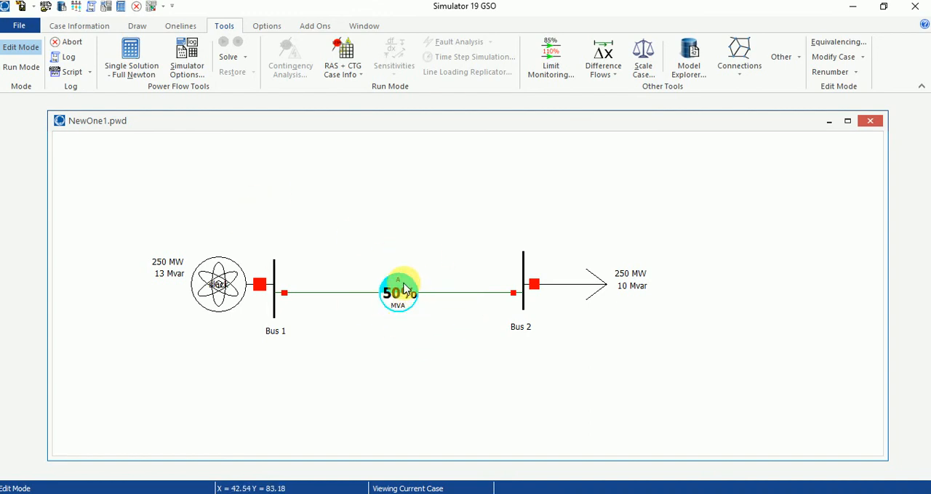
# Put the case back in Run Mode and restart the power flow animation with the revised line rating
pyautogui.click(21, 67)
pyautogui.click(224, 41)
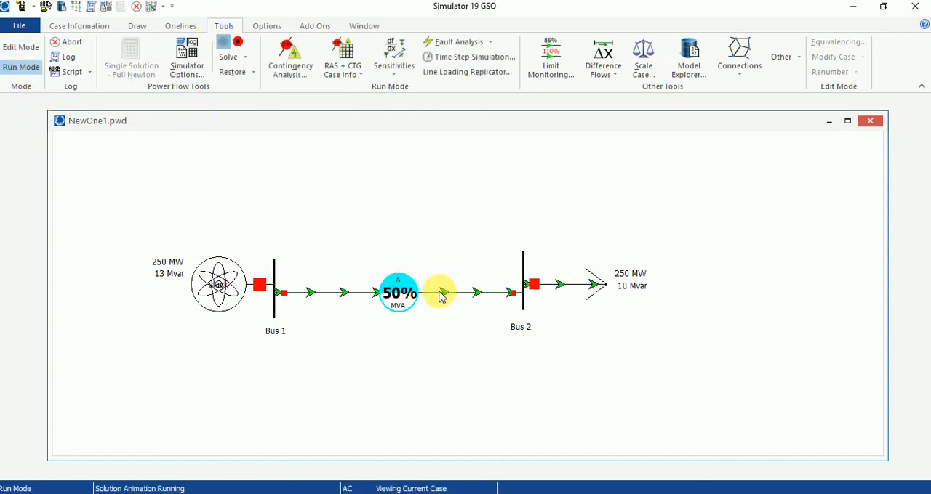